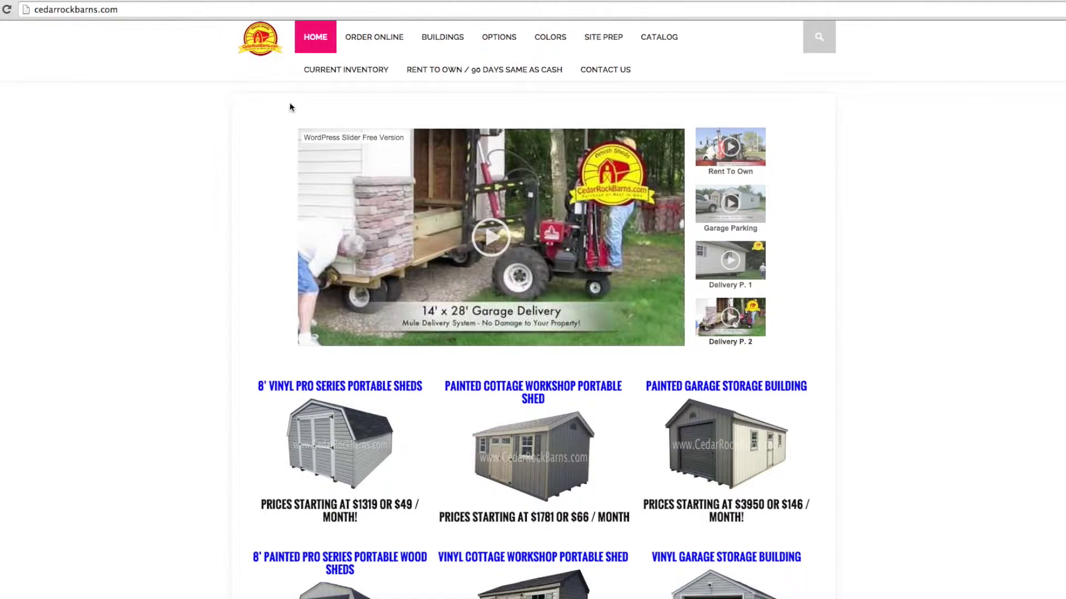
Step: Go to the Order Online page and choose the outright purchase option
left_click(373, 43)
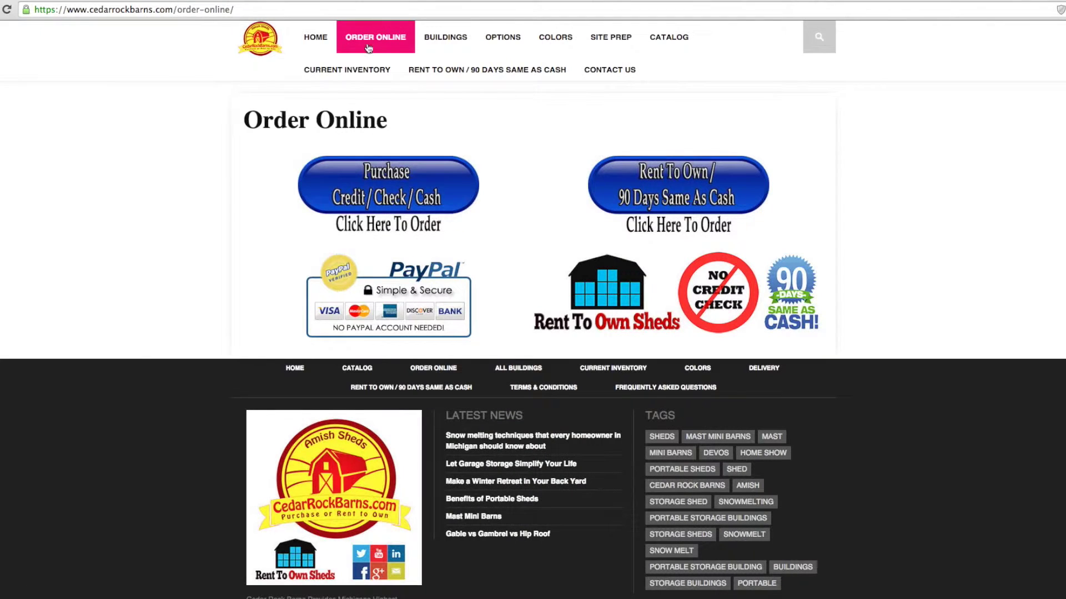
left_click(362, 191)
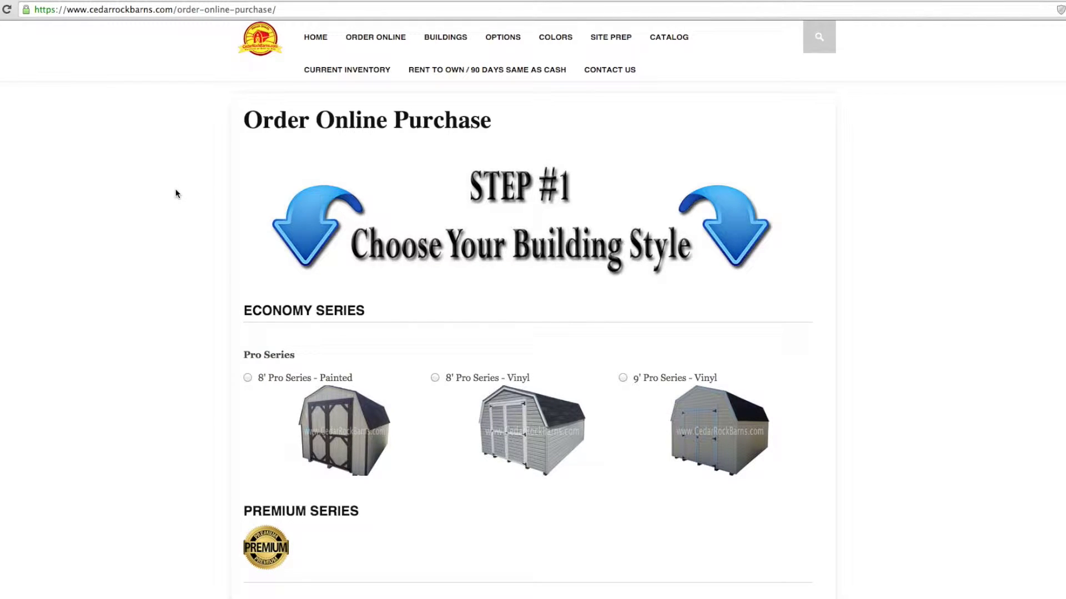
Step: Select Cottage Workshop - Painted as the building style
scroll(177, 193, "down", 10)
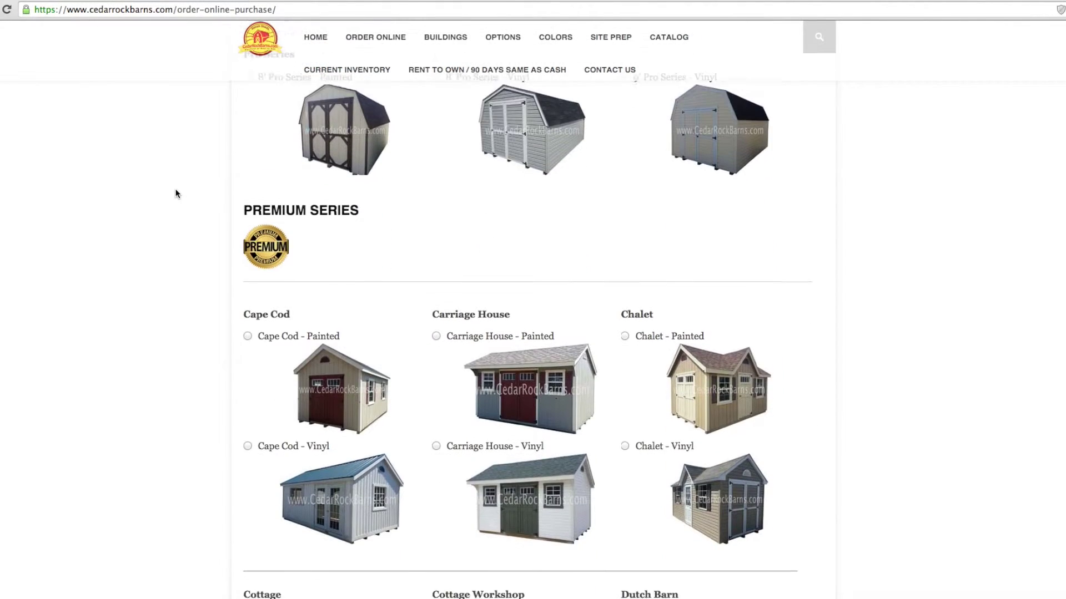
scroll(176, 193, "down", 10)
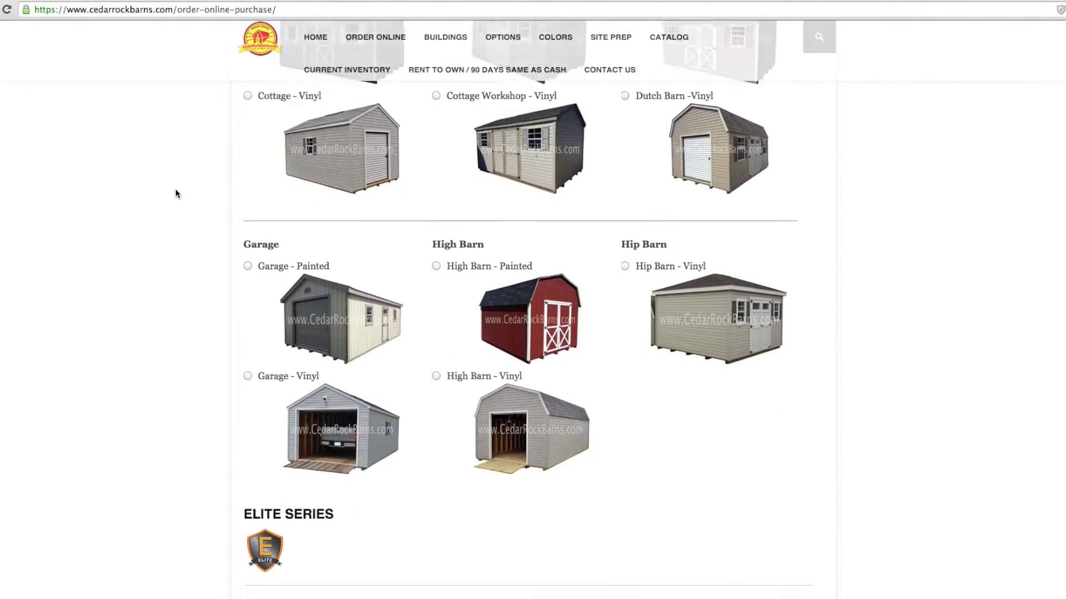
scroll(176, 193, "up", 5)
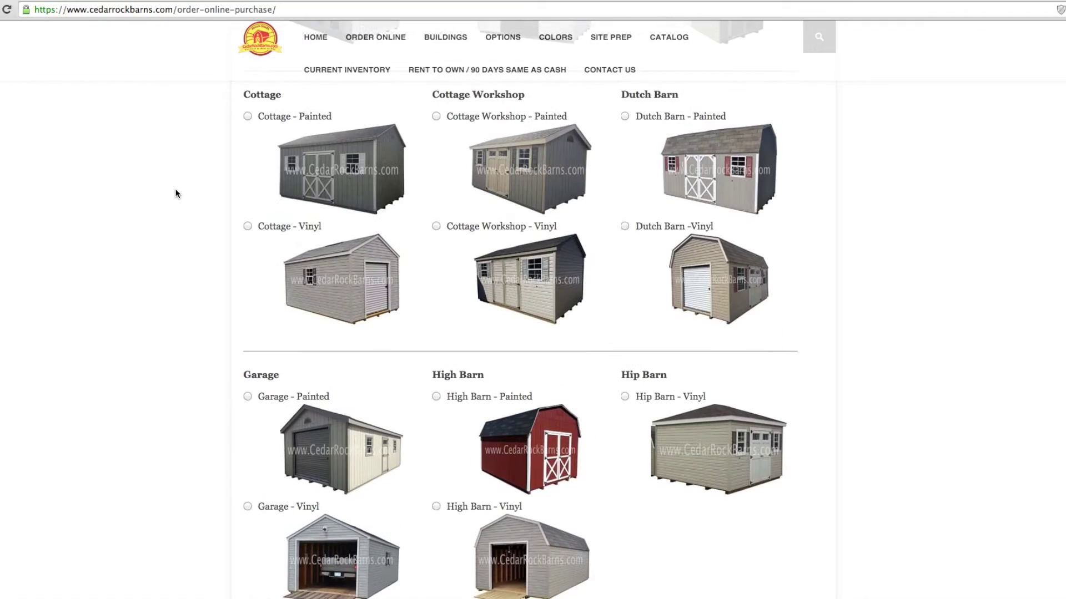
left_click(525, 164)
scroll(151, 189, "down", 4)
scroll(151, 185, "down", 10)
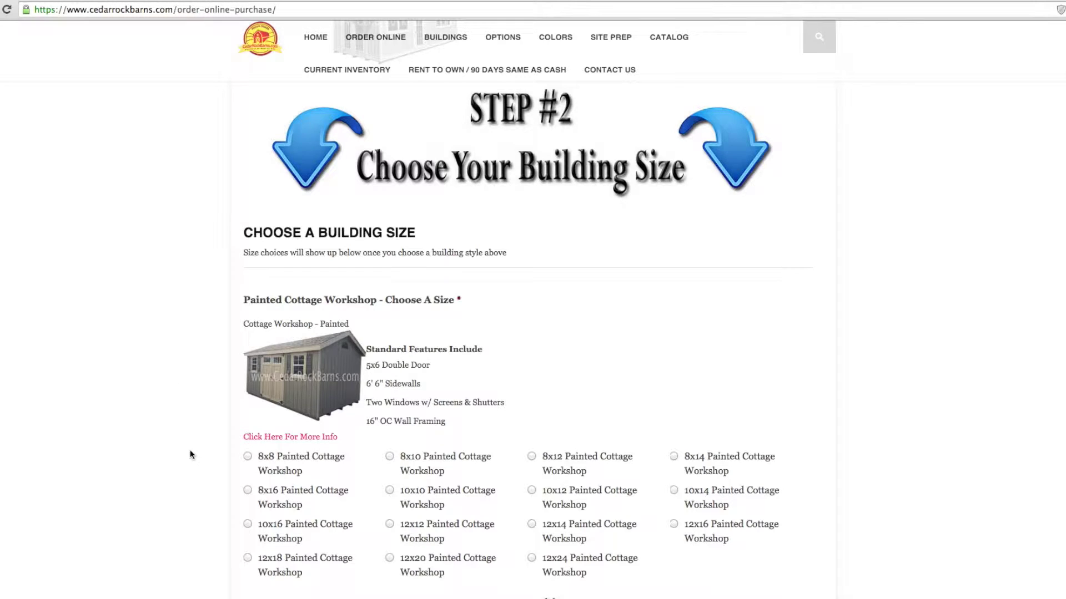
Step: Pick the 10x16 Painted Cottage Workshop size and move down to Step #3
left_click(276, 524)
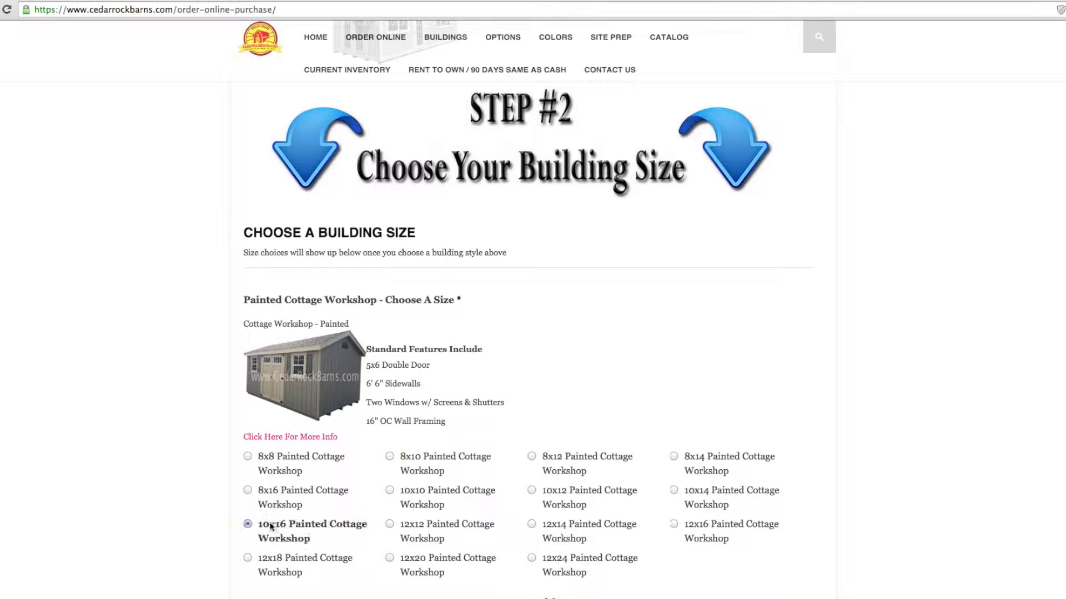
scroll(204, 501, "down", 4)
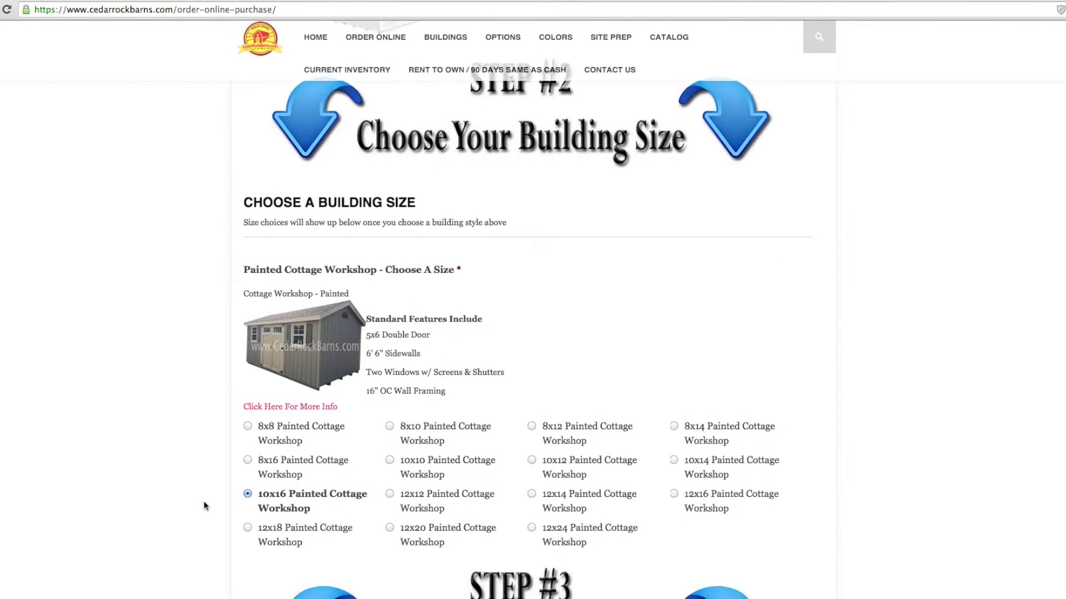
scroll(204, 498, "down", 5)
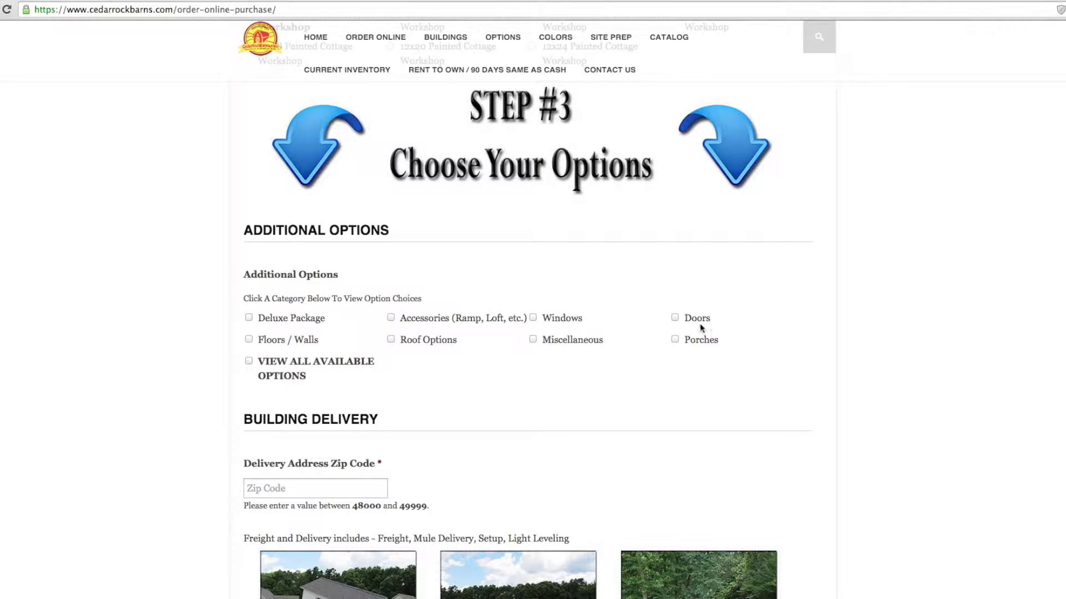
Step: Add the $292.50 Deluxe Package and move down to the delivery zip code field
left_click(269, 320)
scroll(194, 324, "down", 5)
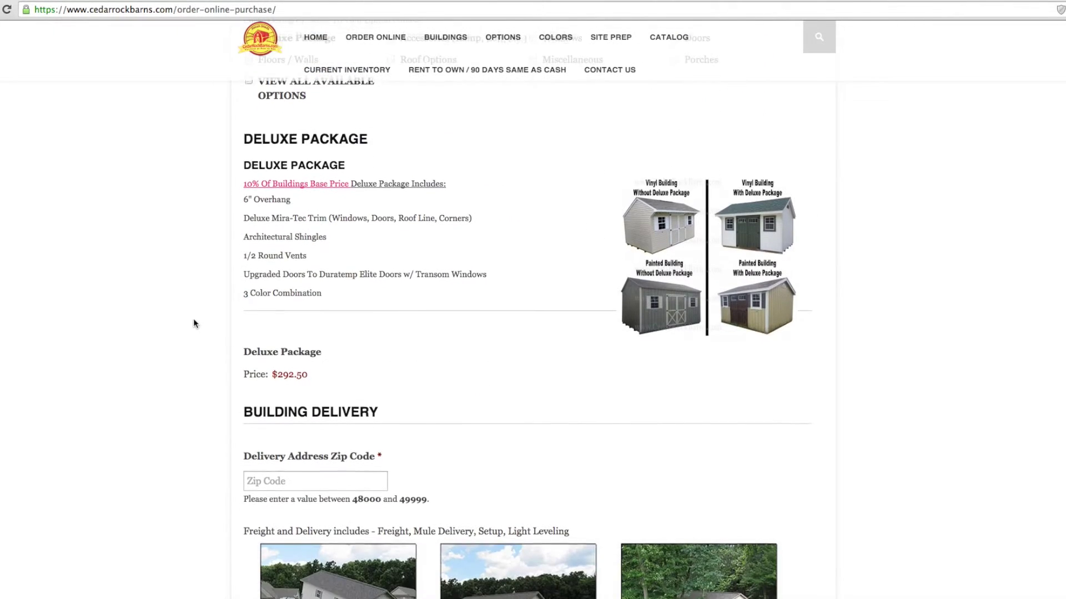
scroll(193, 323, "down", 2)
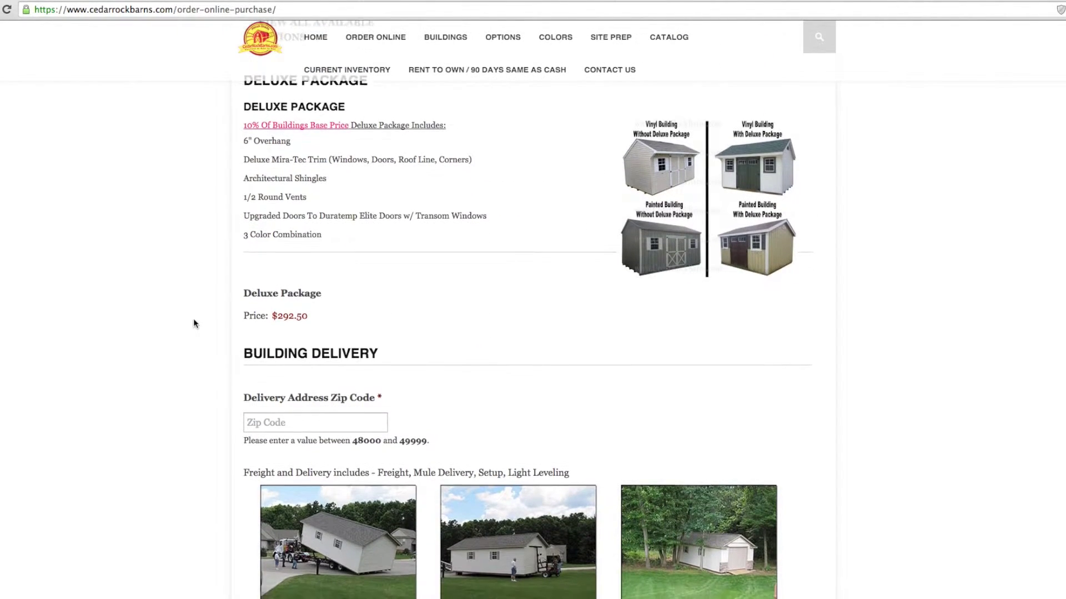
scroll(193, 318, "down", 4)
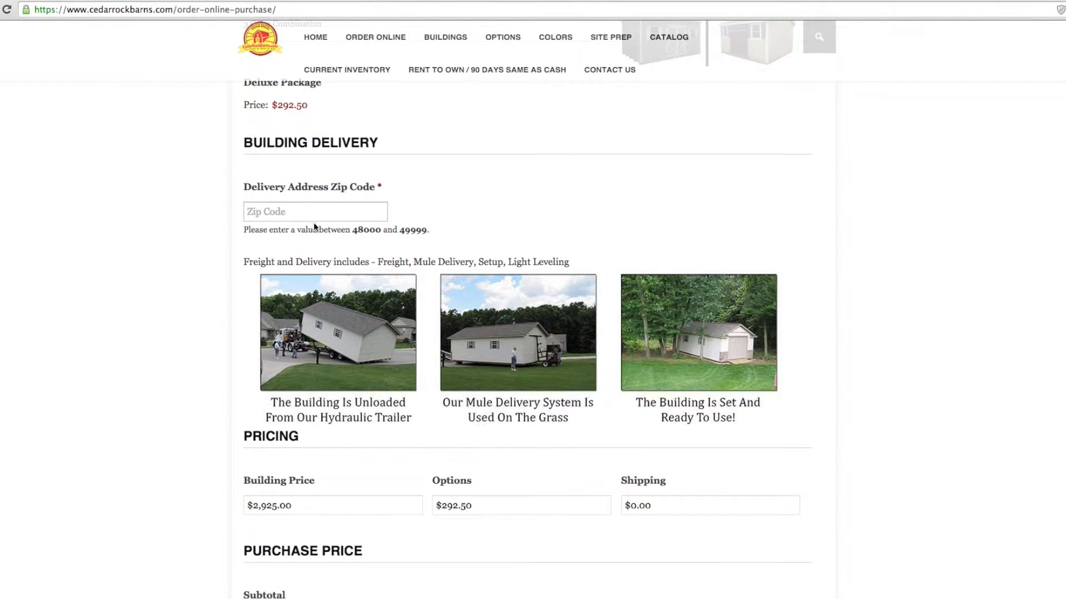
left_click(316, 216)
Step: Enter the delivery zip code, then review the $3,609.55 total and $902.39 minimum deposit
type("49319")
scroll(152, 226, "down", 2)
scroll(152, 227, "down", 3)
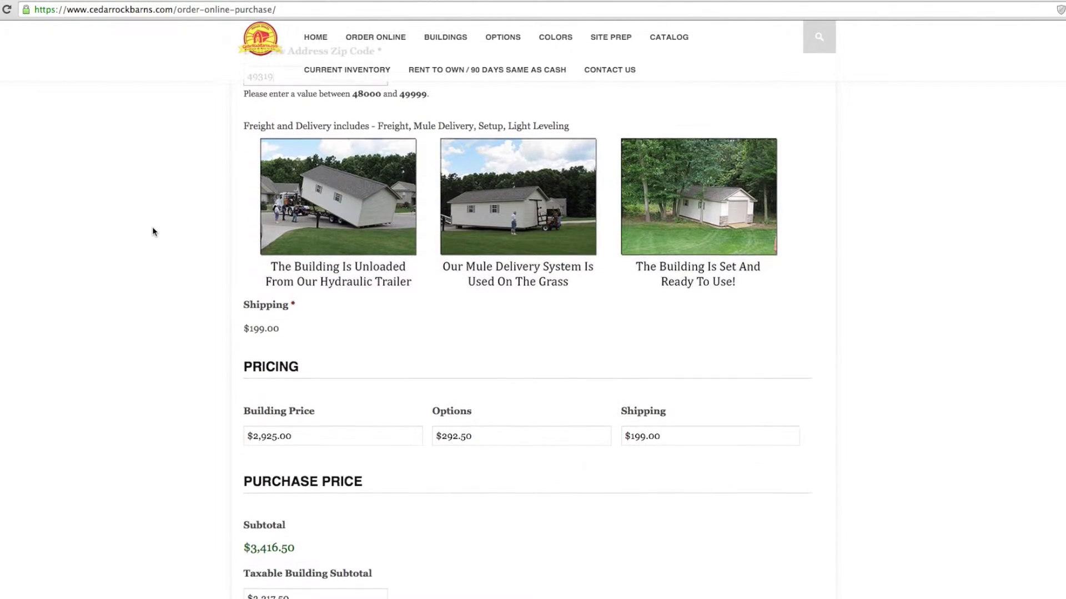
scroll(152, 228, "down", 3)
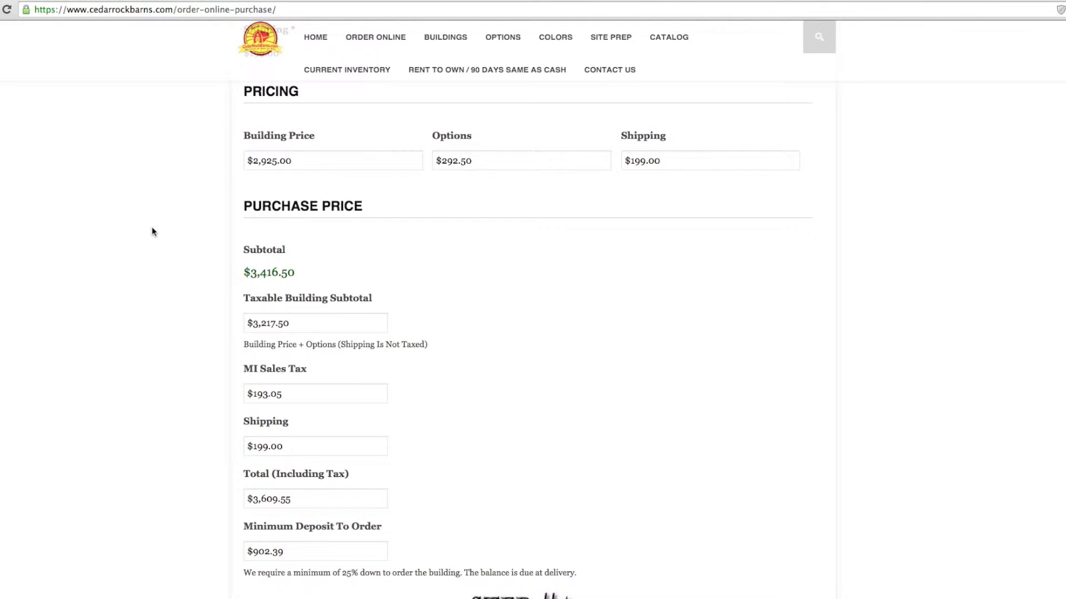
scroll(152, 229, "down", 5)
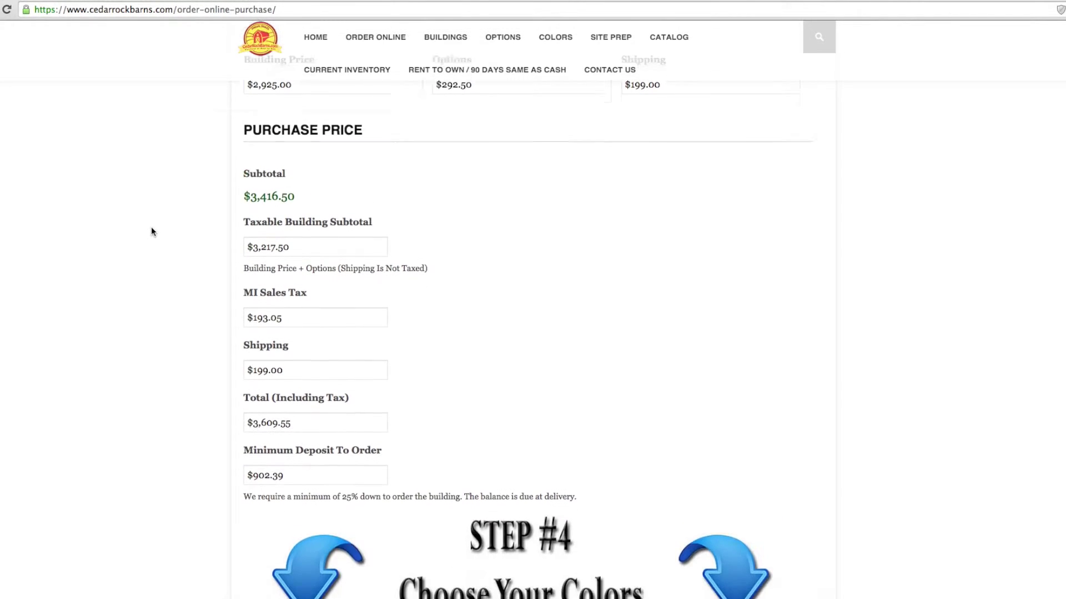
scroll(152, 231, "down", 4)
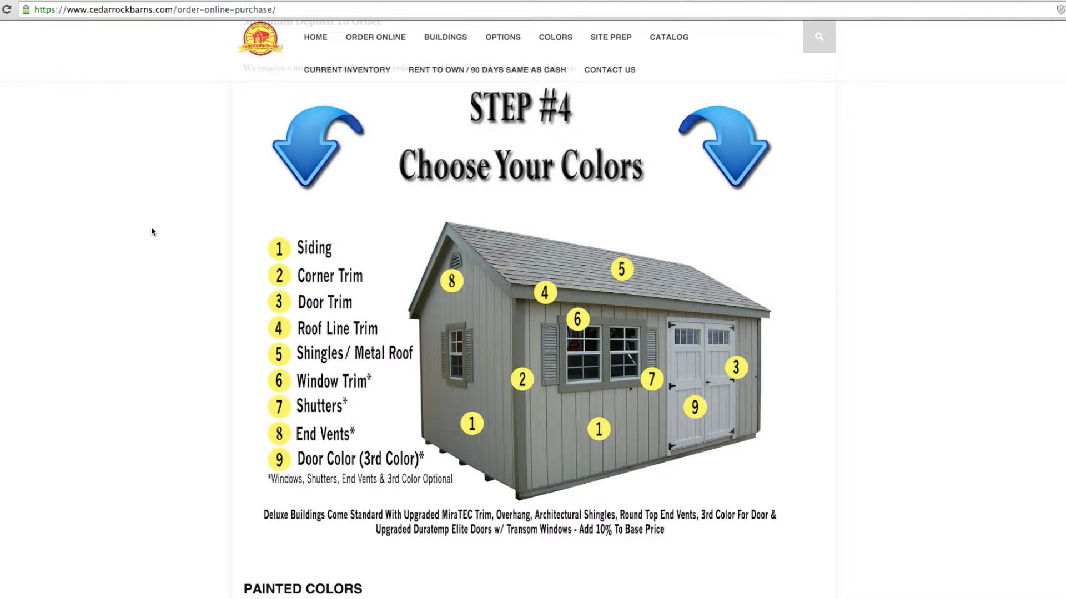
Step: Choose Clay siding and Stoltzfus Almond for the corner, roof line, window and door trim
scroll(152, 232, "down", 7)
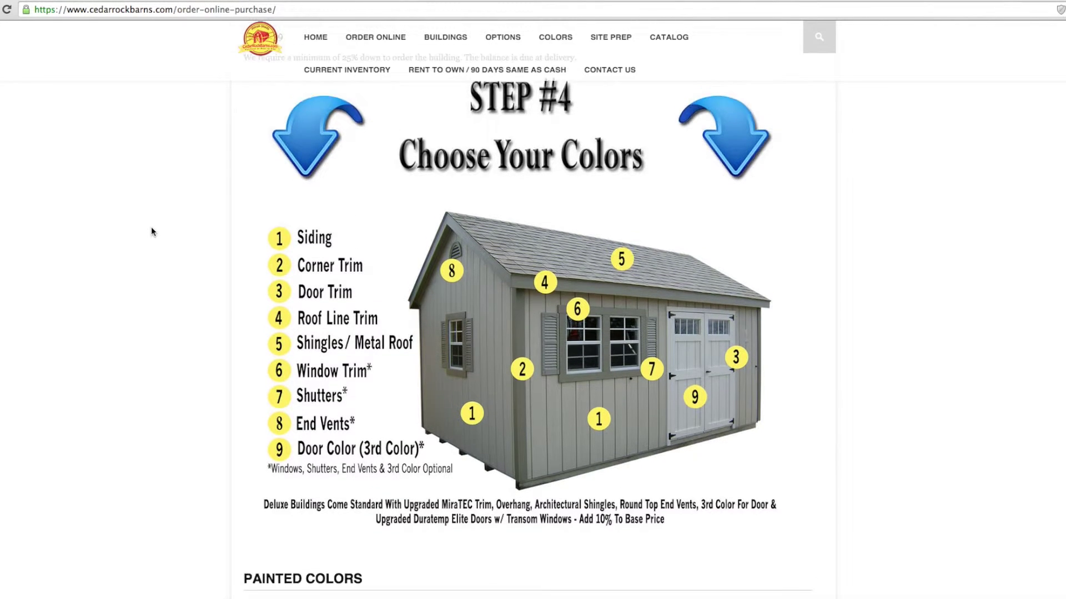
scroll(152, 231, "down", 2)
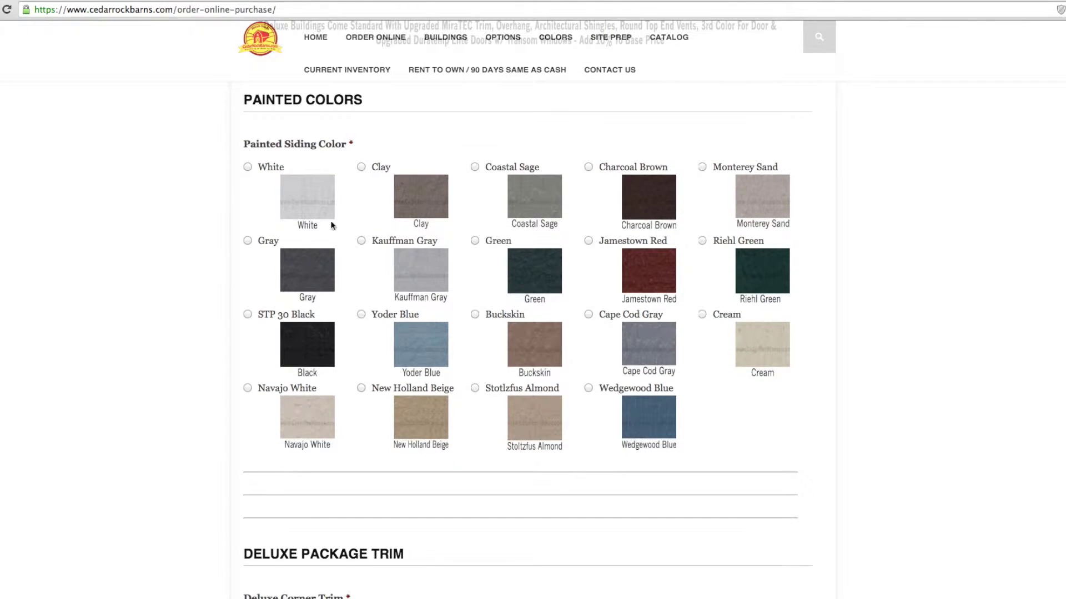
left_click(428, 207)
scroll(172, 238, "down", 8)
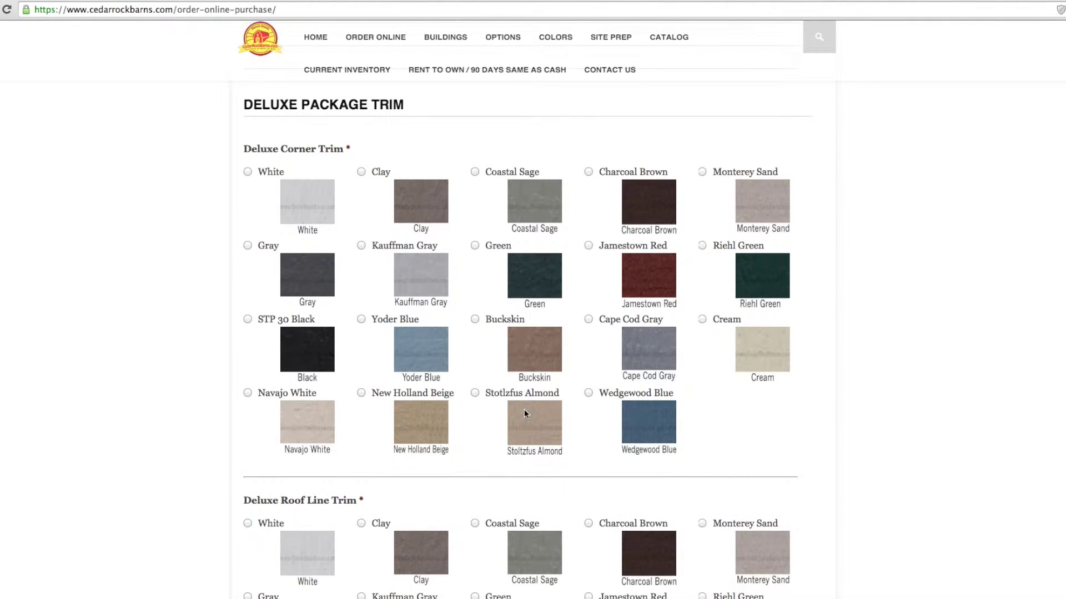
left_click(524, 412)
scroll(186, 390, "down", 7)
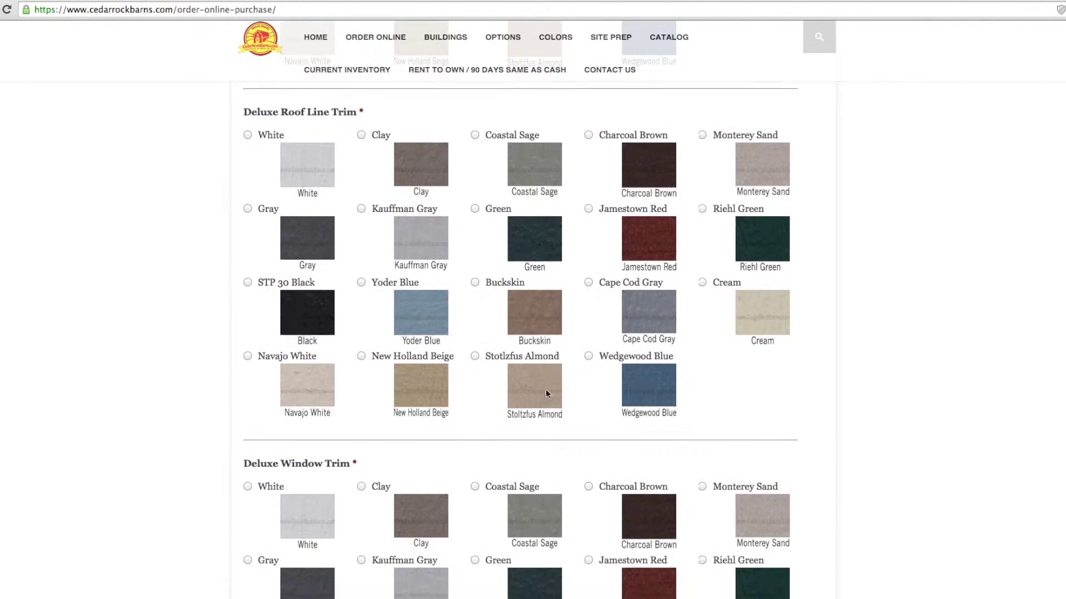
left_click(545, 392)
scroll(170, 433, "down", 6)
left_click(536, 426)
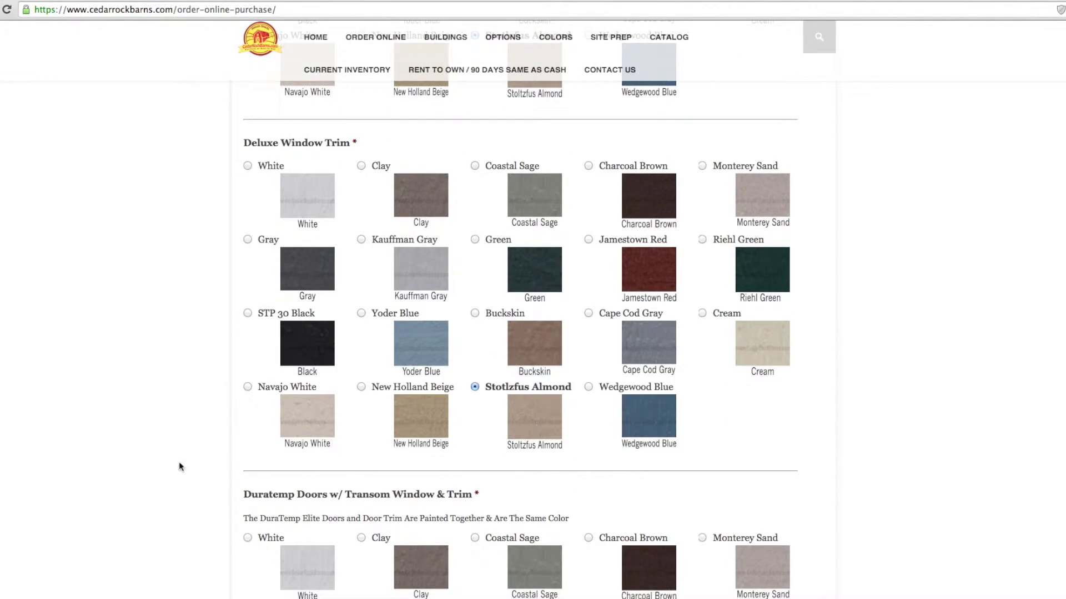
scroll(179, 462, "down", 6)
left_click(534, 472)
Step: Choose Dark Brown shutters and vents and Earthtone Cedar roof shingles
scroll(187, 473, "down", 6)
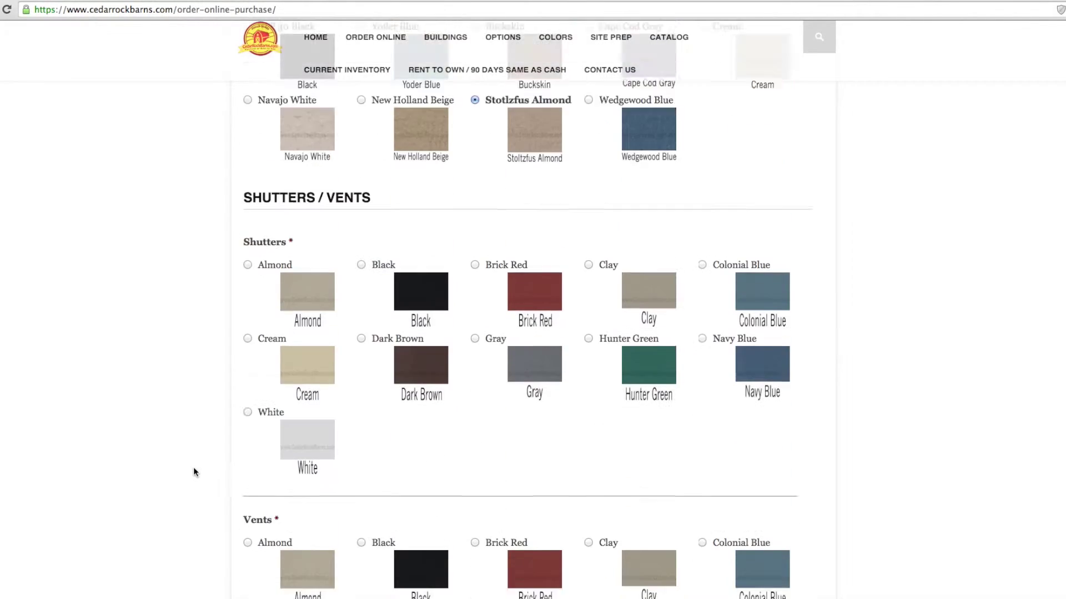
left_click(425, 313)
scroll(215, 413, "down", 5)
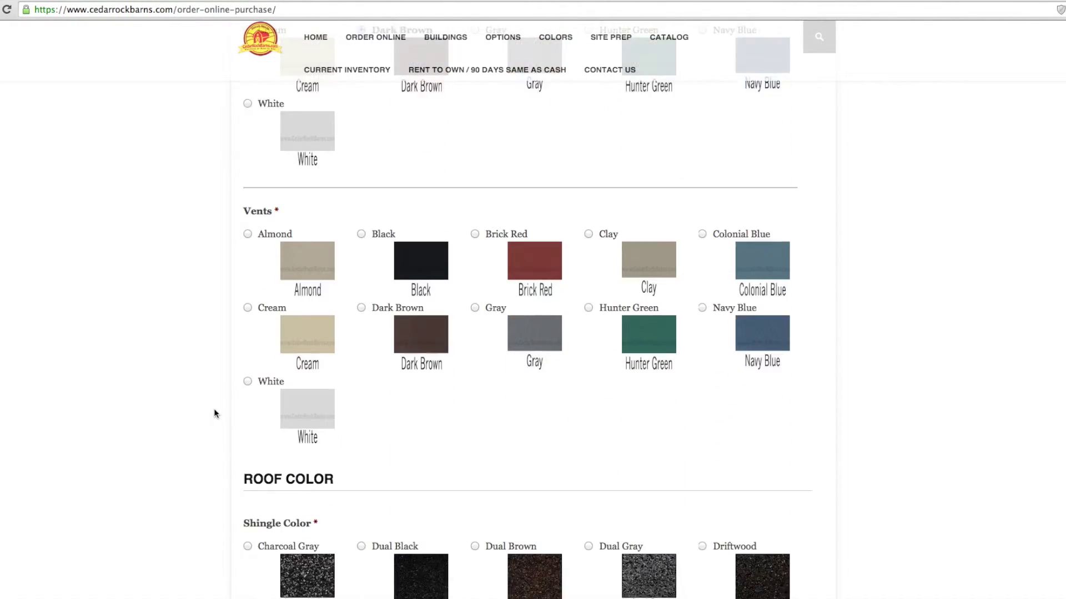
left_click(428, 289)
scroll(162, 387, "down", 4)
left_click(309, 372)
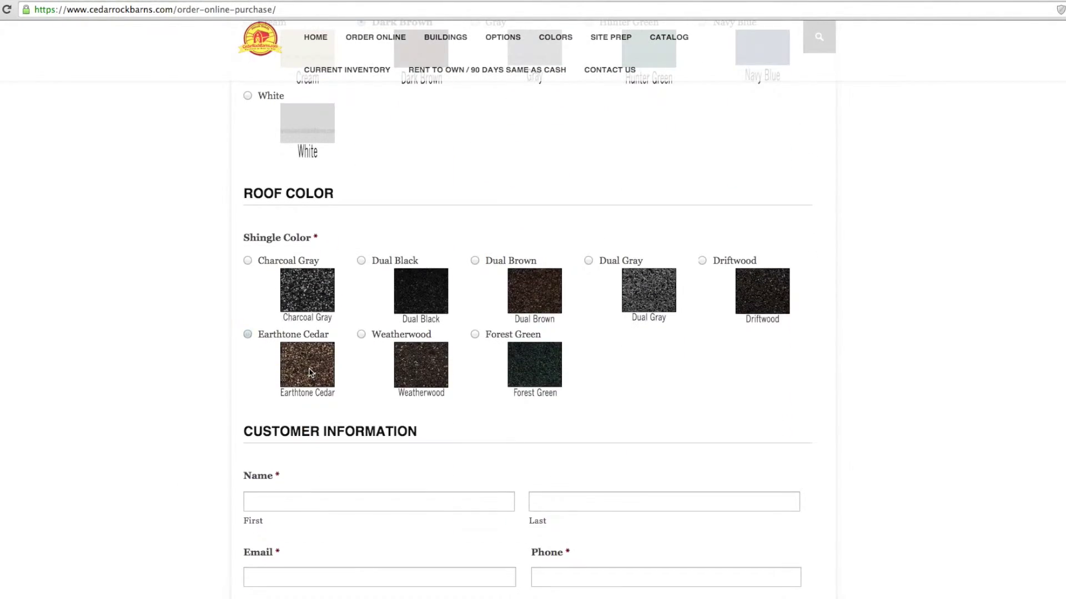
scroll(272, 373, "down", 6)
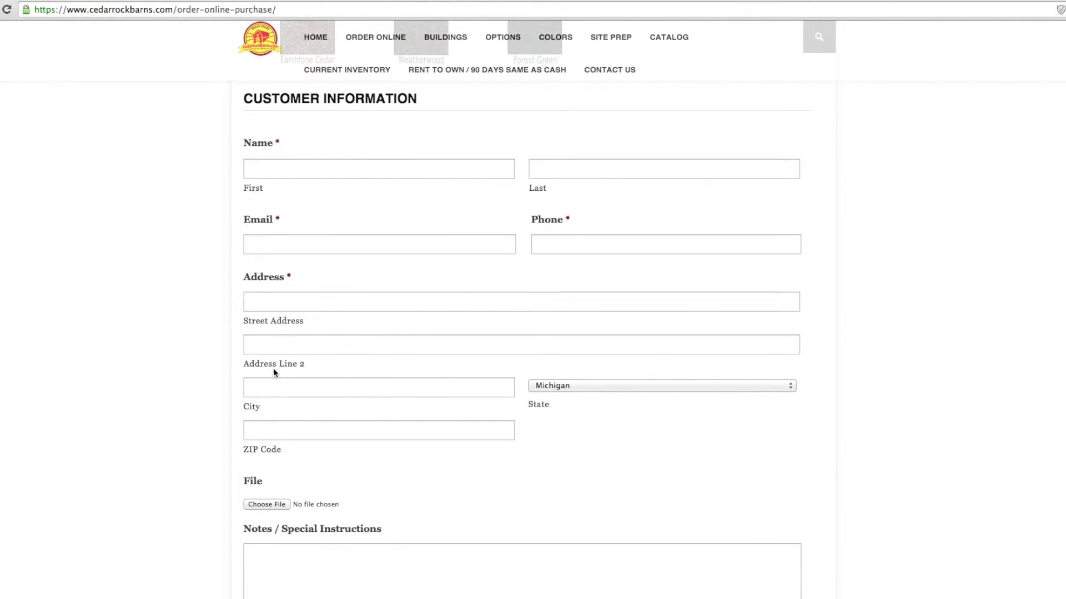
Step: Fill in the customer's first and last name, e-mail, phone number and street address
left_click(327, 165)
type("Cedar Rock")
key("Tab")
type("Barns")
key("Tab")
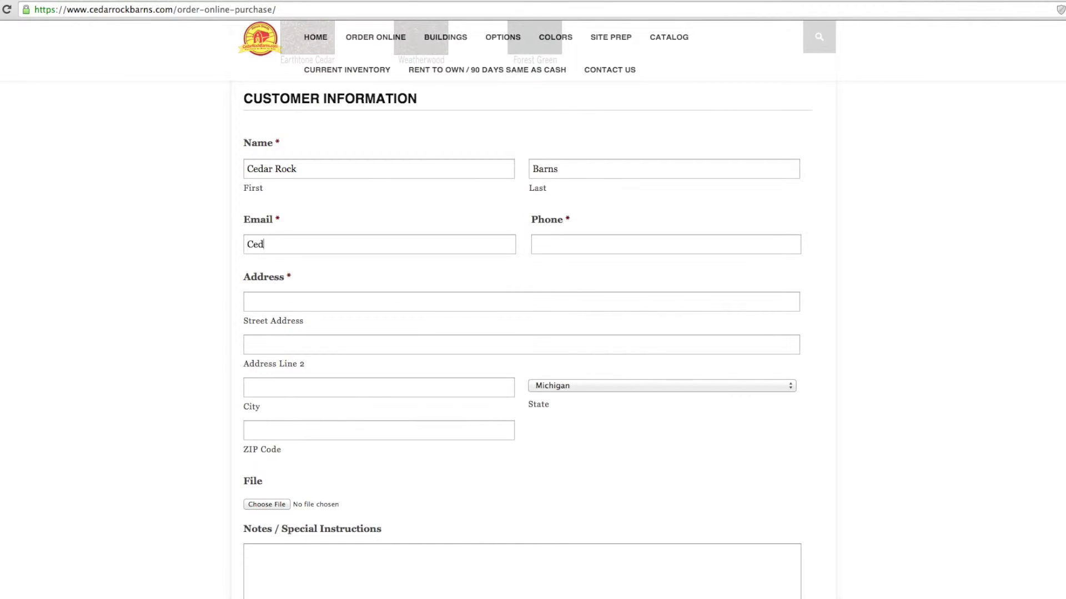
key("Tab")
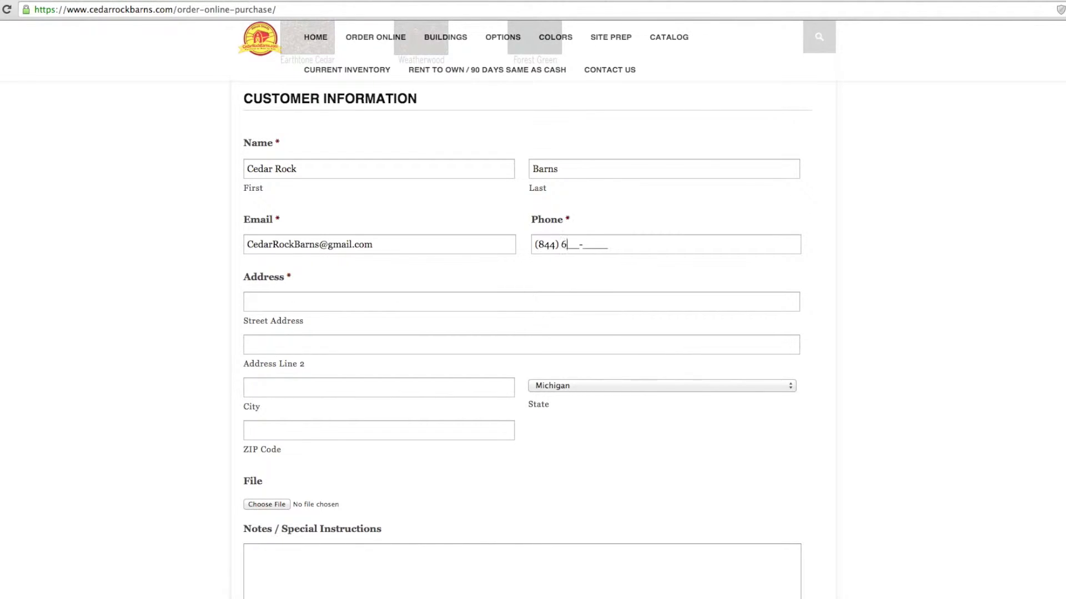
key("Tab")
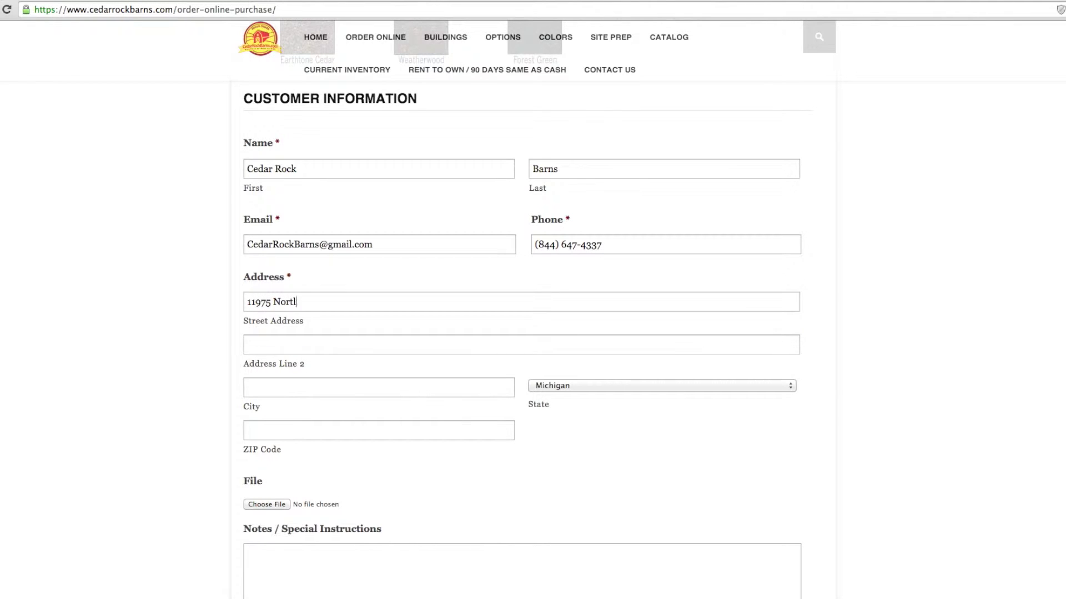
key("Tab")
Step: Enter the customer's city and zip code, and begin a 'Not' special instructions note
type("Cedar Spring")
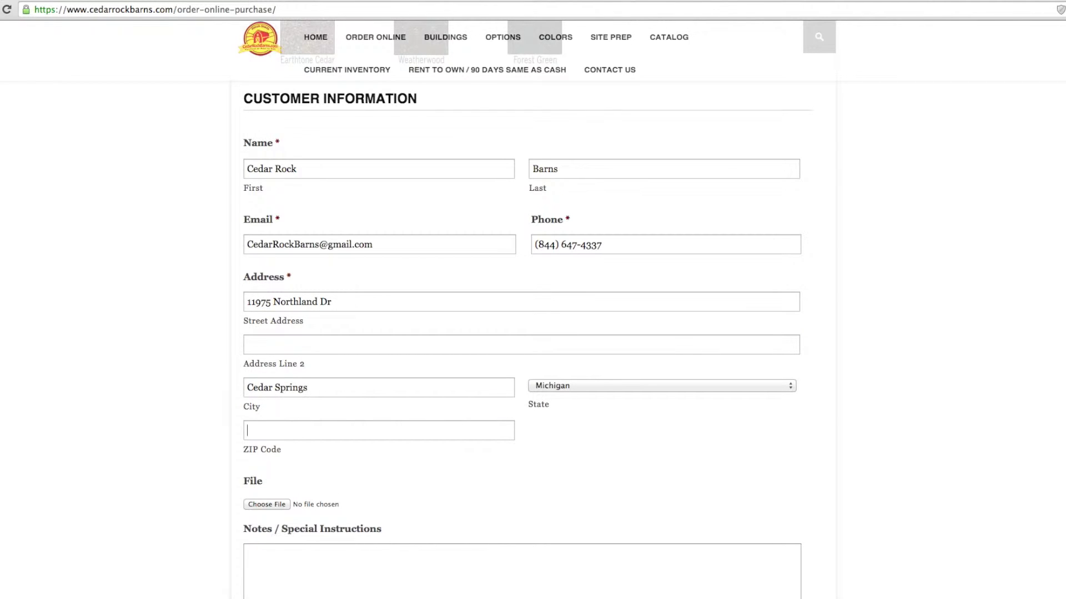
type("49319")
scroll(421, 191, "down", 5)
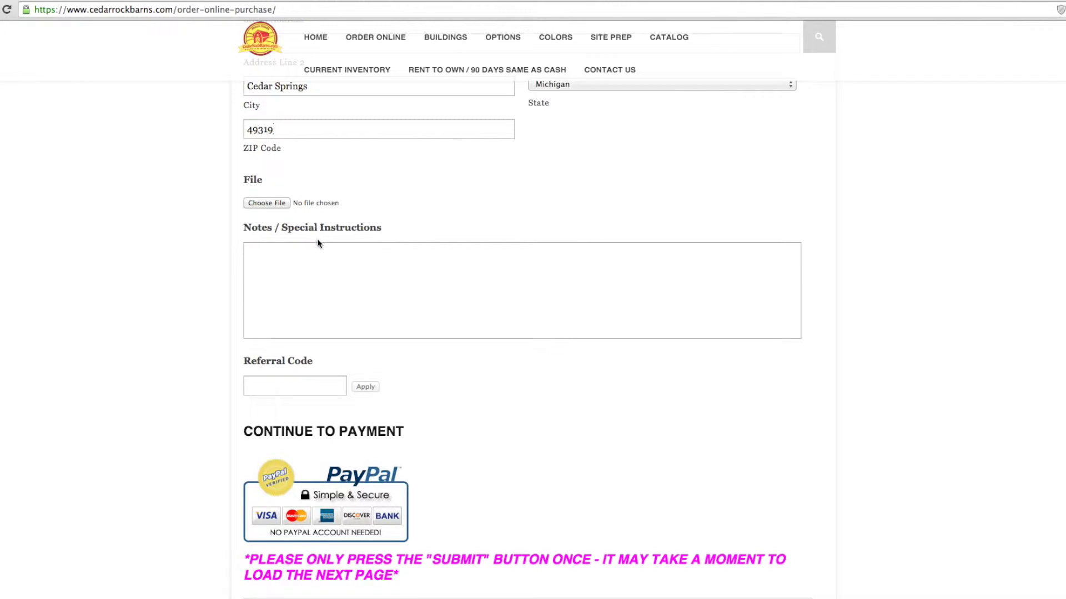
left_click(321, 310)
type("Notes")
Step: Review the $902.39 deposit due and submit the order form for payment
scroll(400, 364, "down", 6)
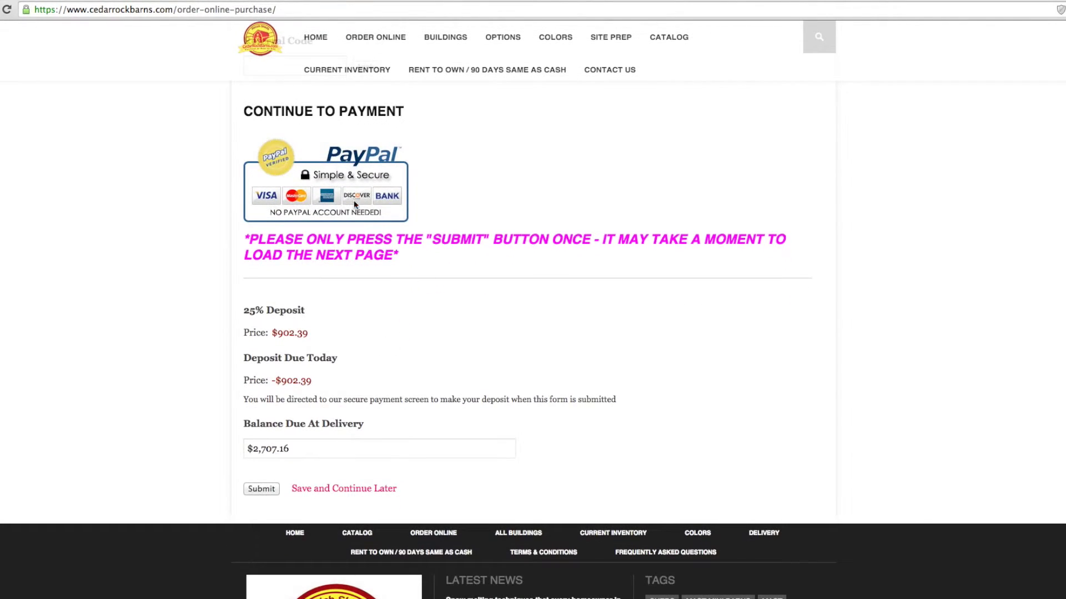
scroll(342, 305, "down", 1)
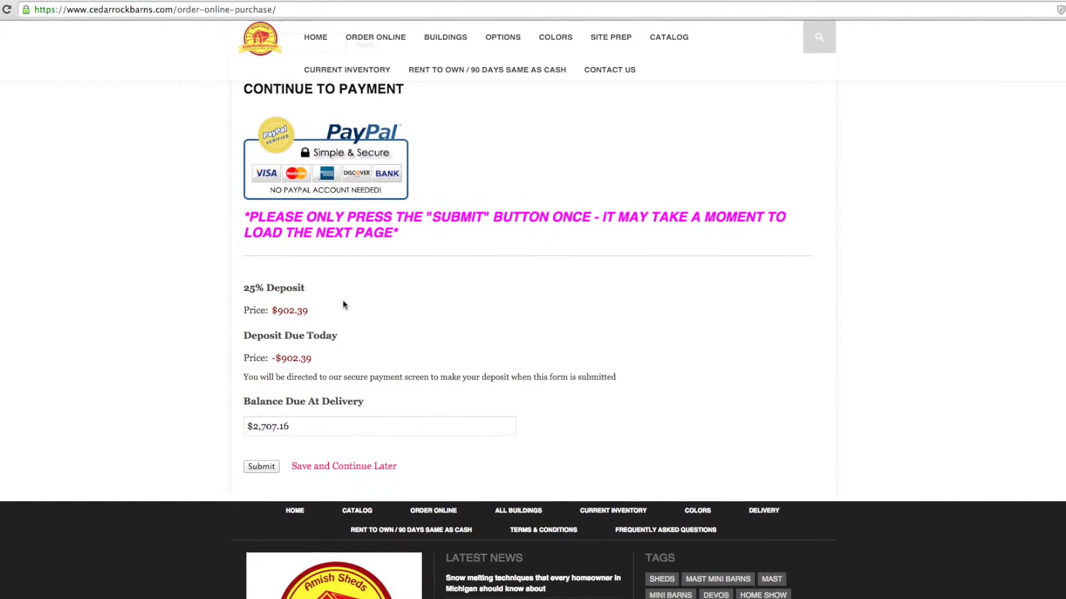
left_click(257, 467)
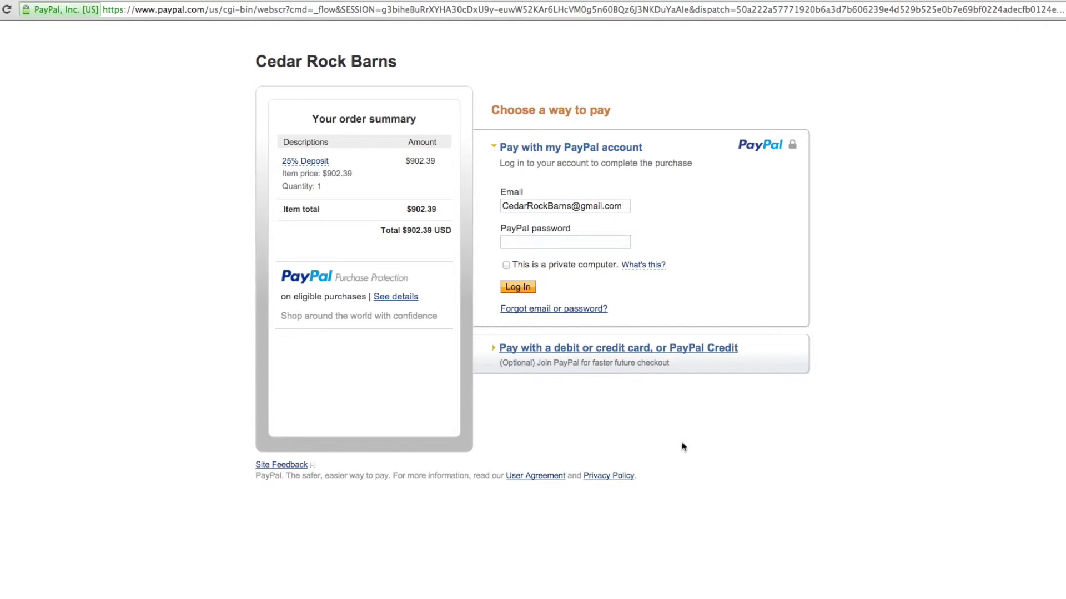
Step: Choose to pay the deposit by credit card and enter the card number
left_click(680, 347)
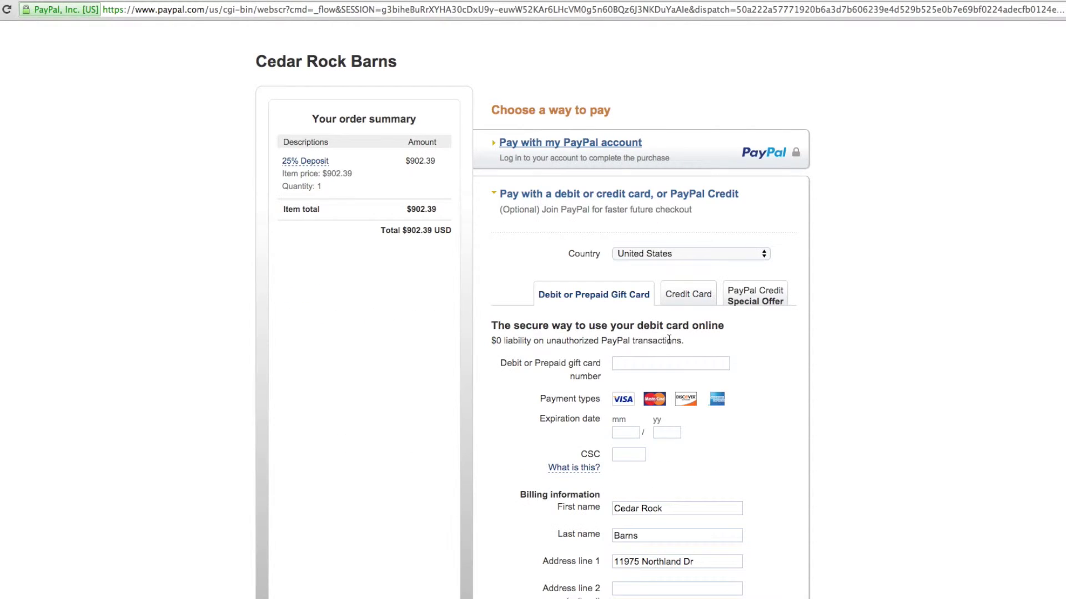
left_click(686, 297)
left_click(666, 325)
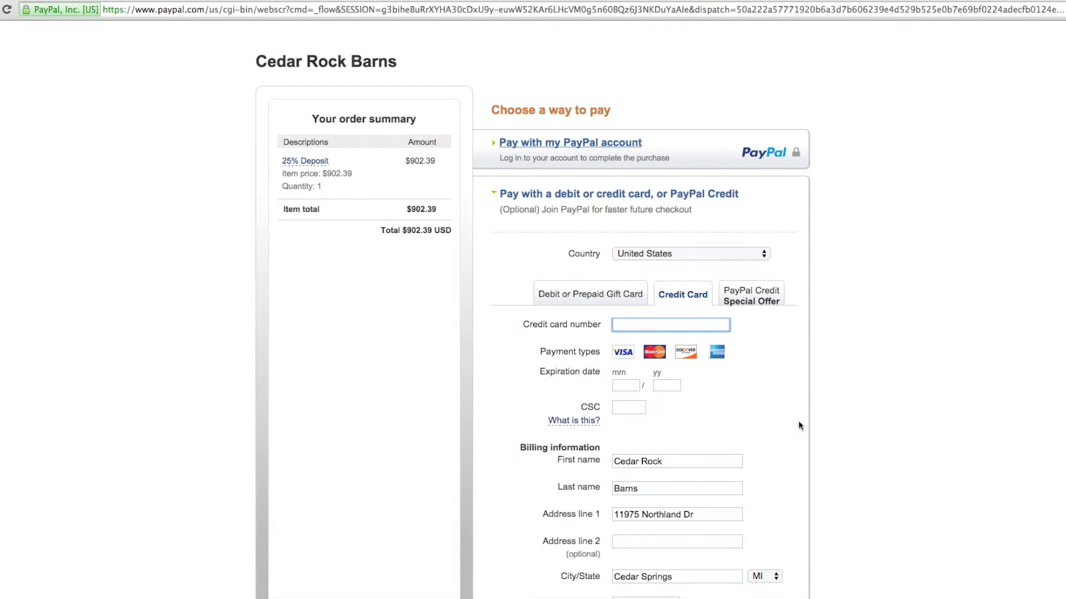
type("445")
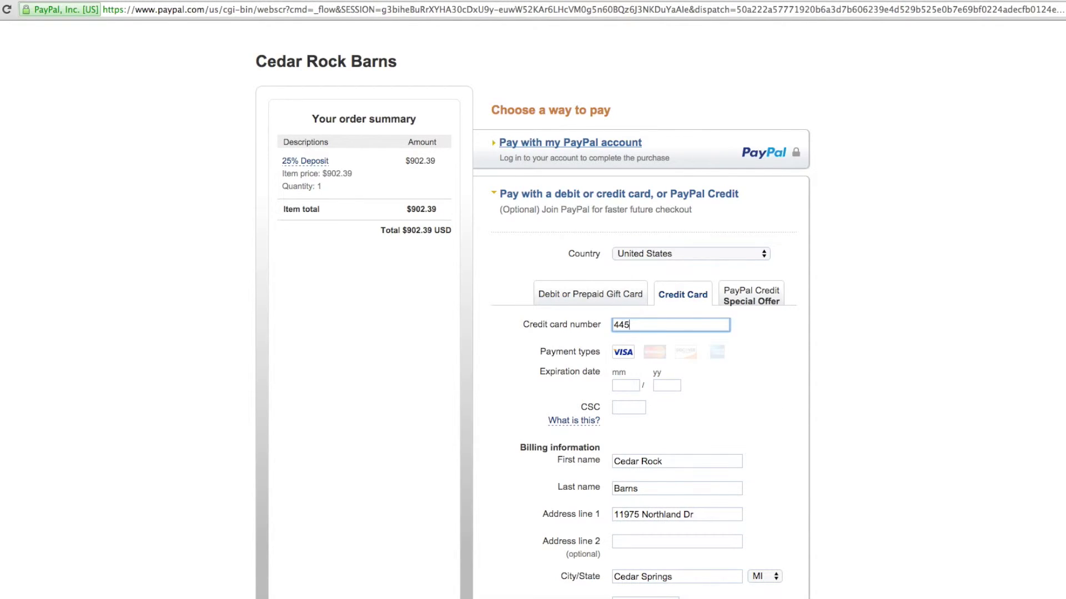
type("5445544554455")
Step: Enter the card's expiry date and security code, plus the contact phone number
left_click(627, 386)
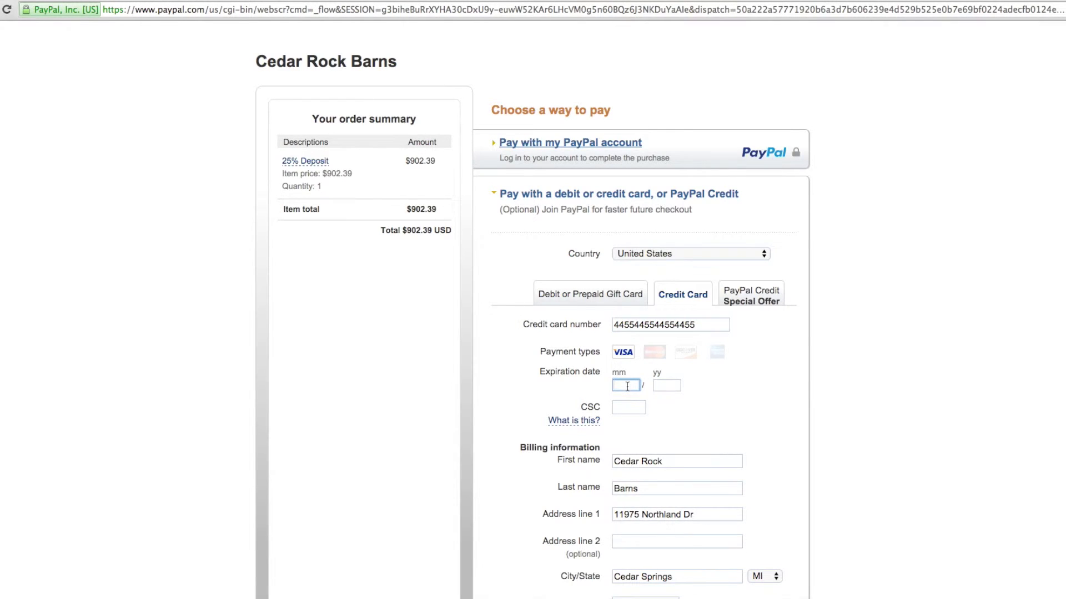
type("1220")
type("445")
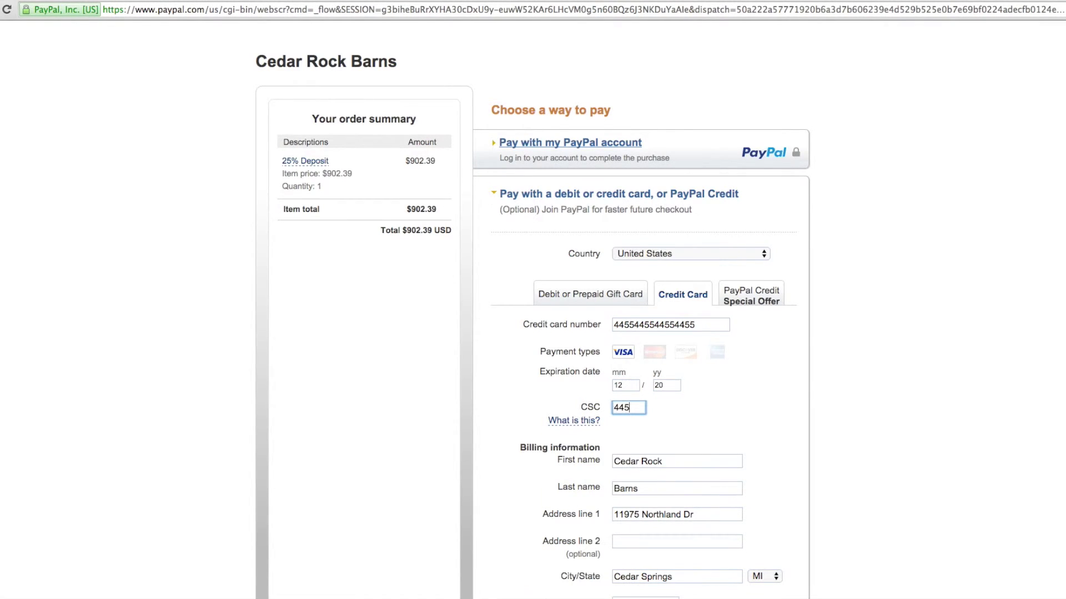
scroll(512, 384, "down", 5)
left_click(644, 410)
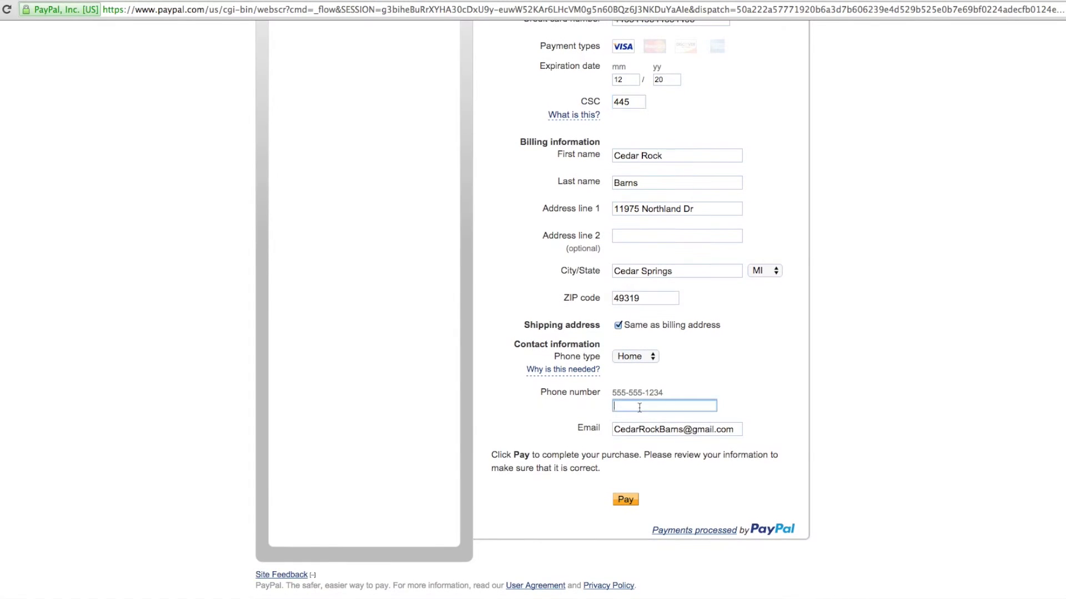
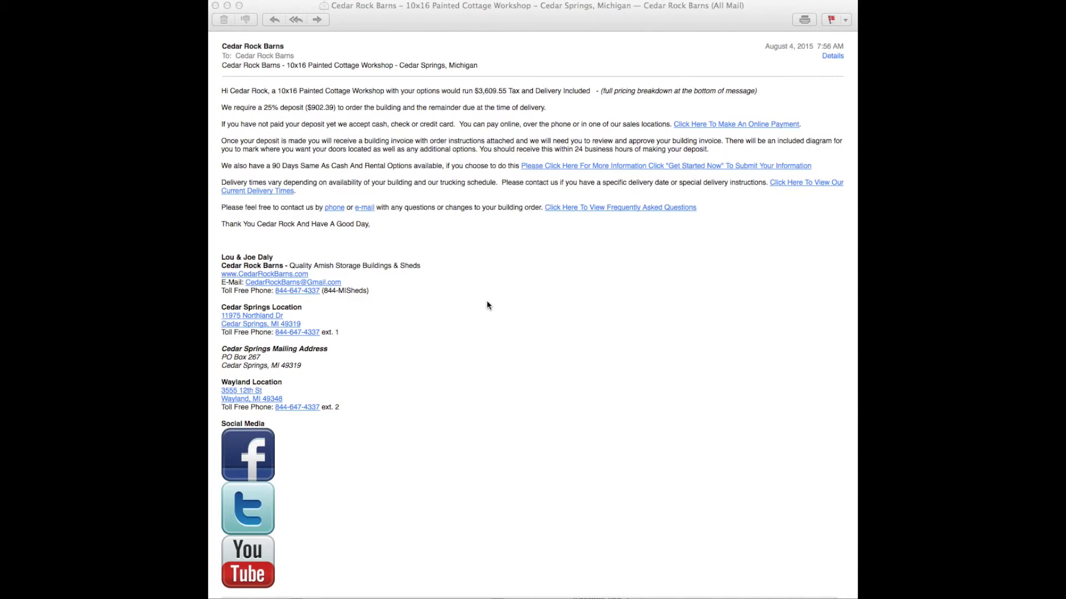
Step: Read down the confirmation e-mail to the $2,707.16 balance due and $3,416.50 order total
scroll(488, 306, "down", 3)
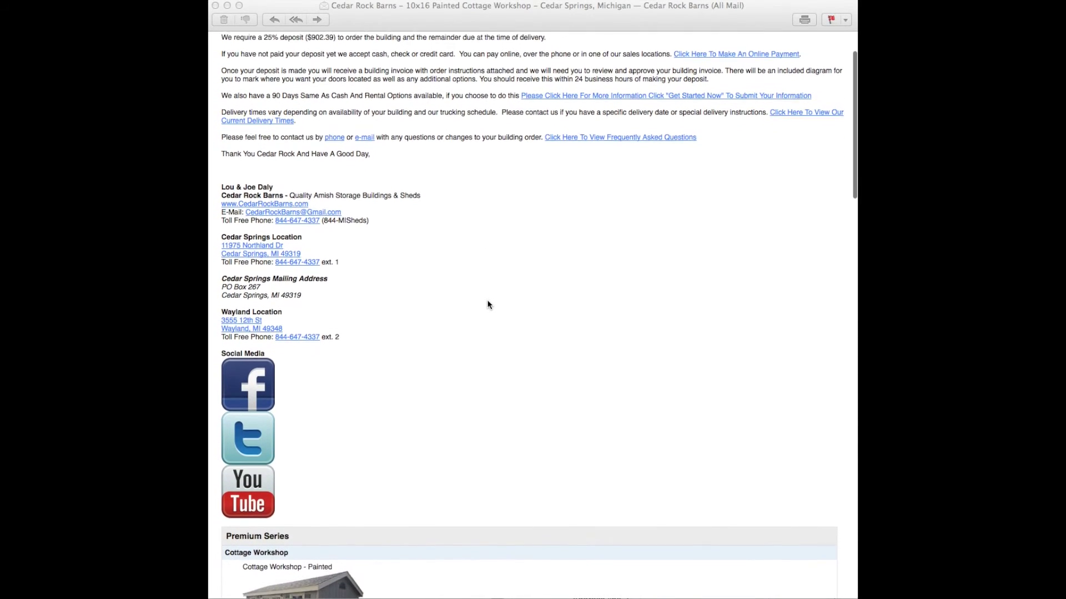
scroll(488, 305, "down", 10)
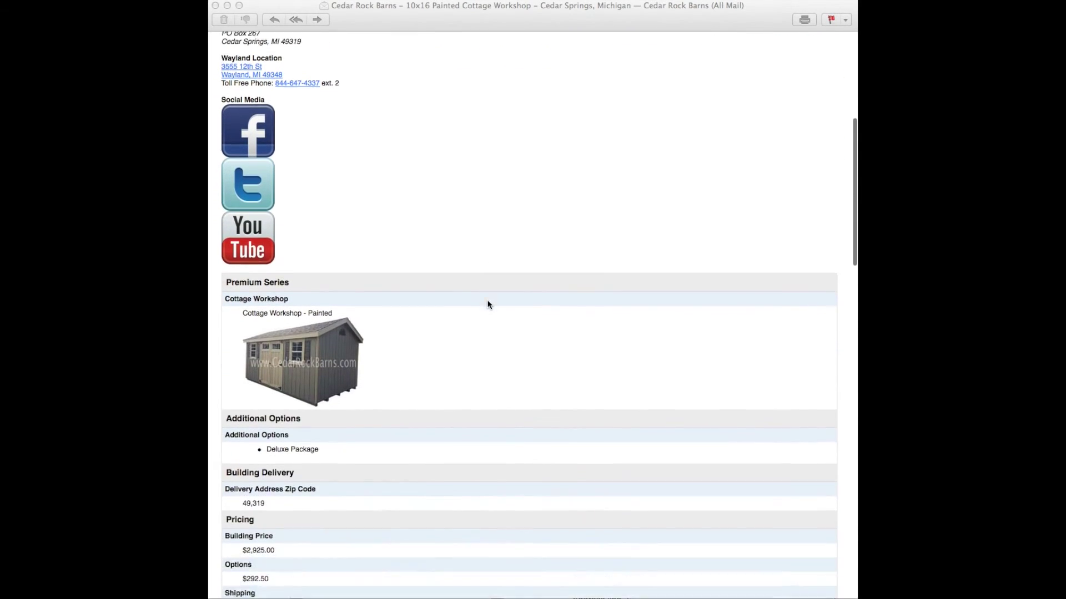
scroll(488, 305, "down", 7)
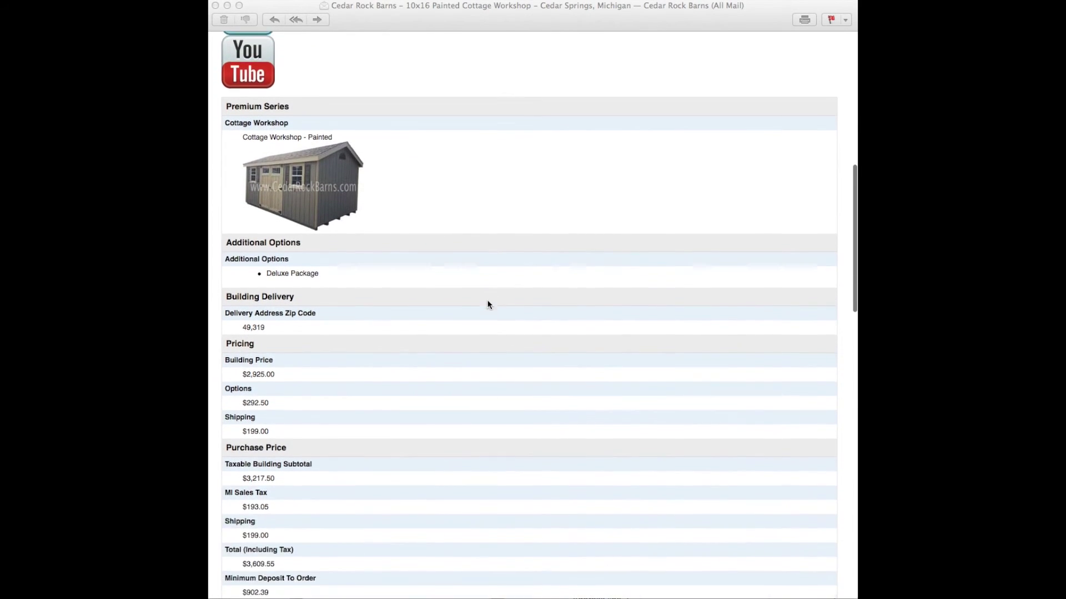
scroll(488, 305, "down", 7)
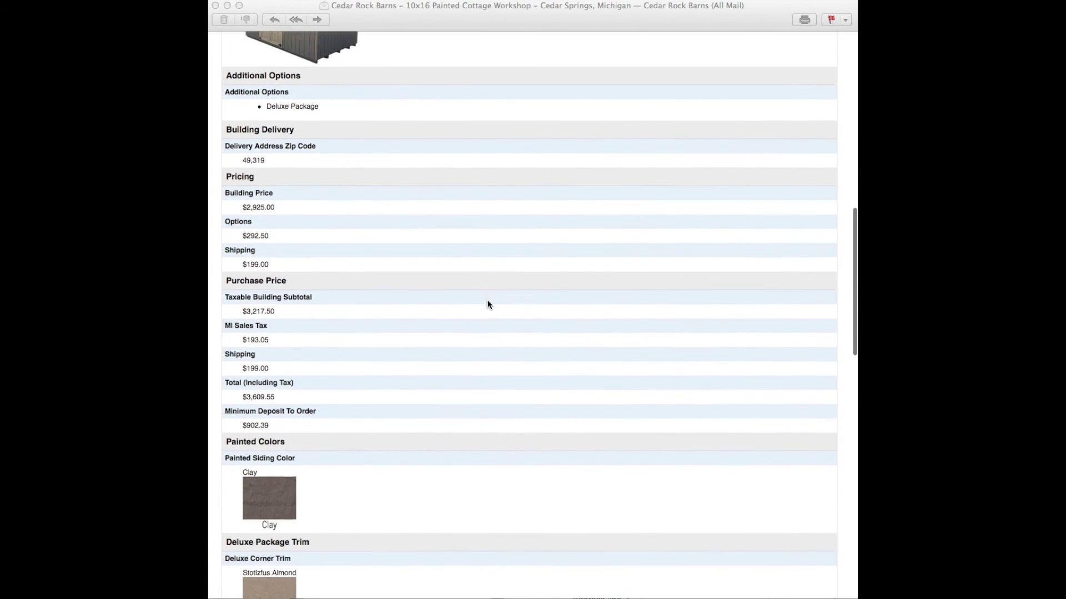
scroll(488, 304, "down", 5)
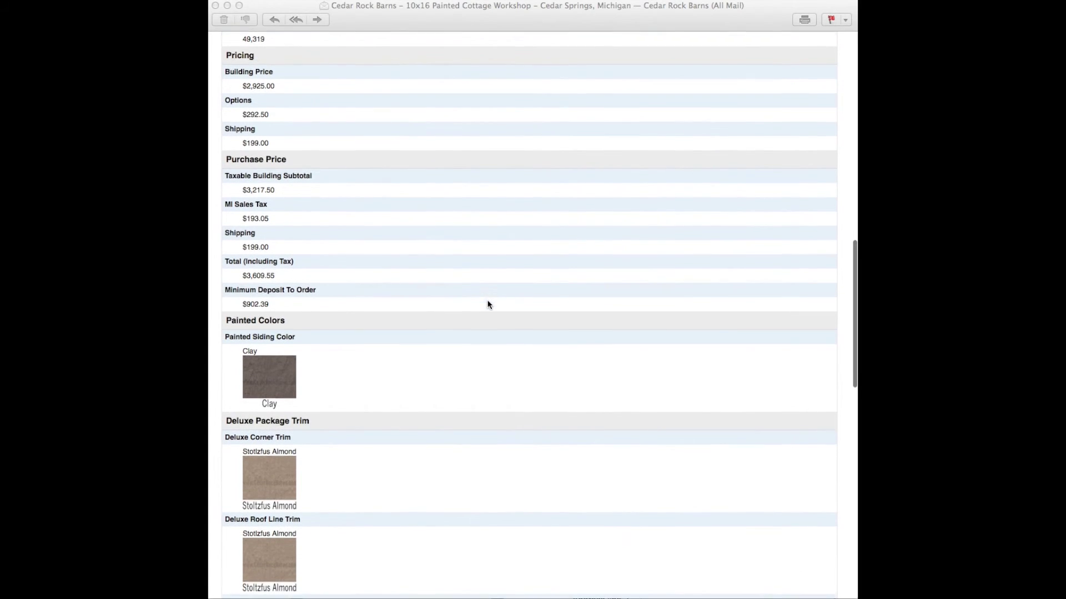
scroll(488, 305, "down", 6)
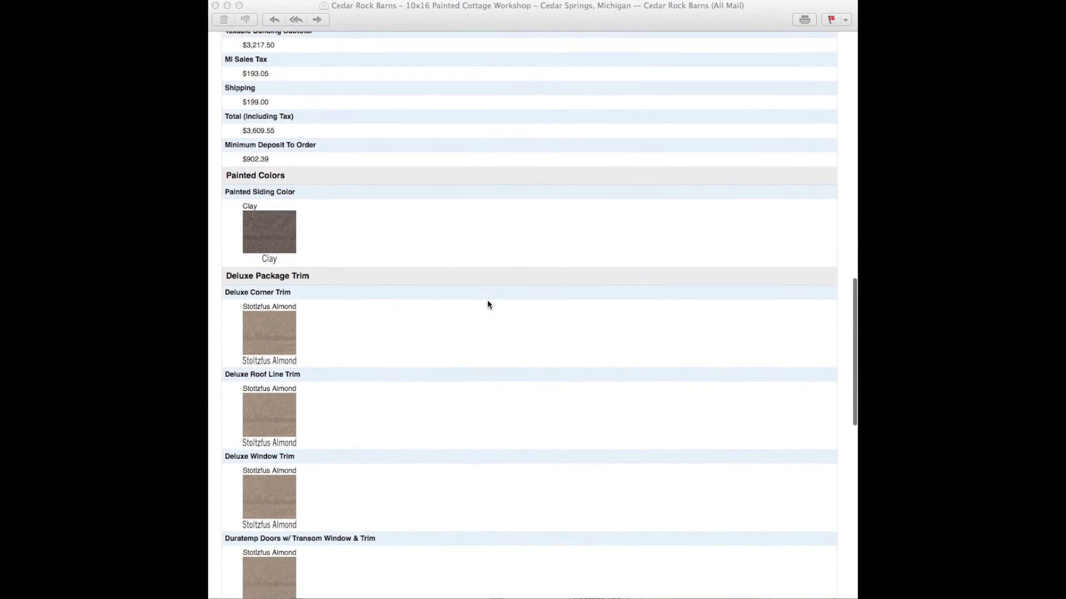
scroll(488, 305, "down", 6)
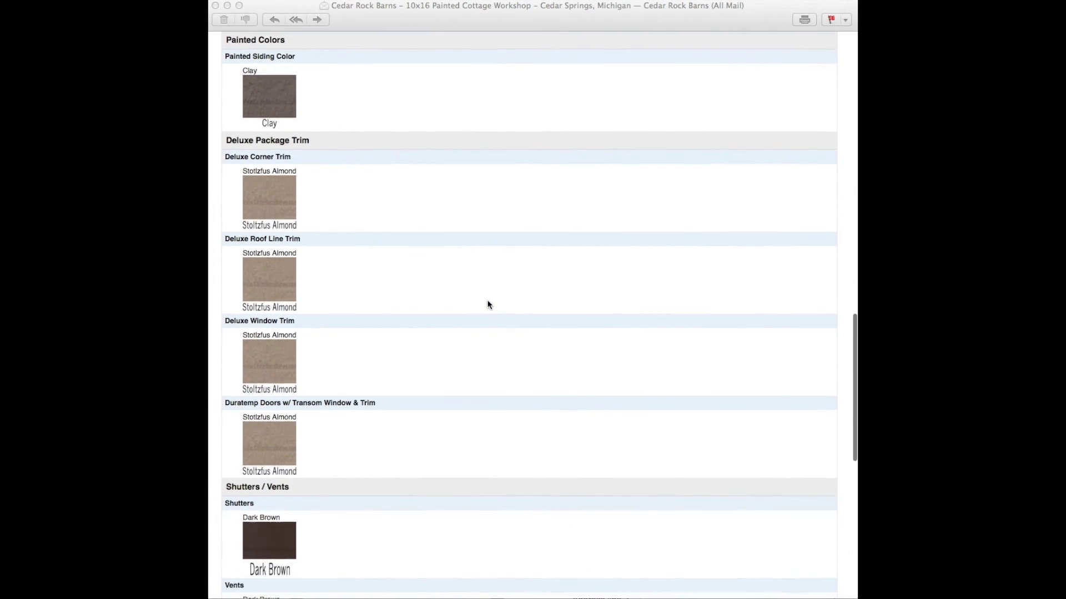
scroll(488, 305, "down", 9)
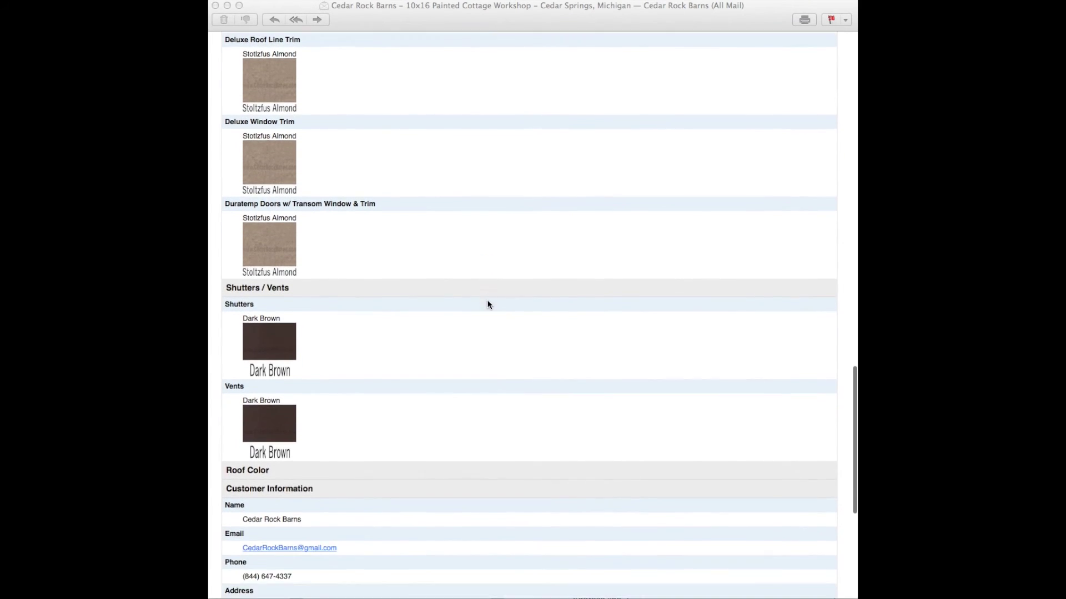
scroll(488, 305, "down", 13)
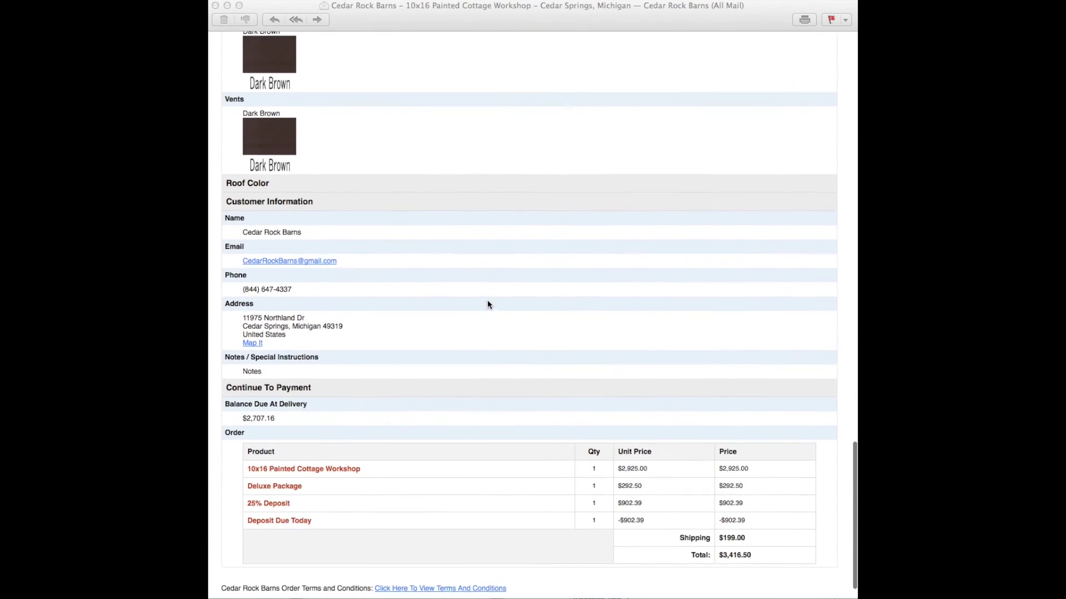
scroll(488, 305, "down", 2)
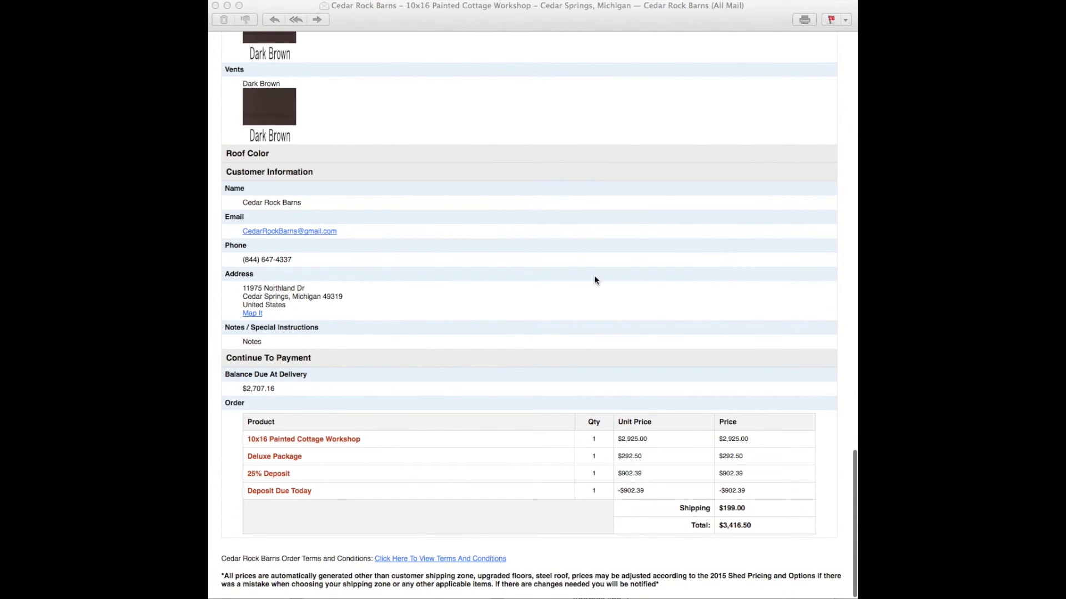